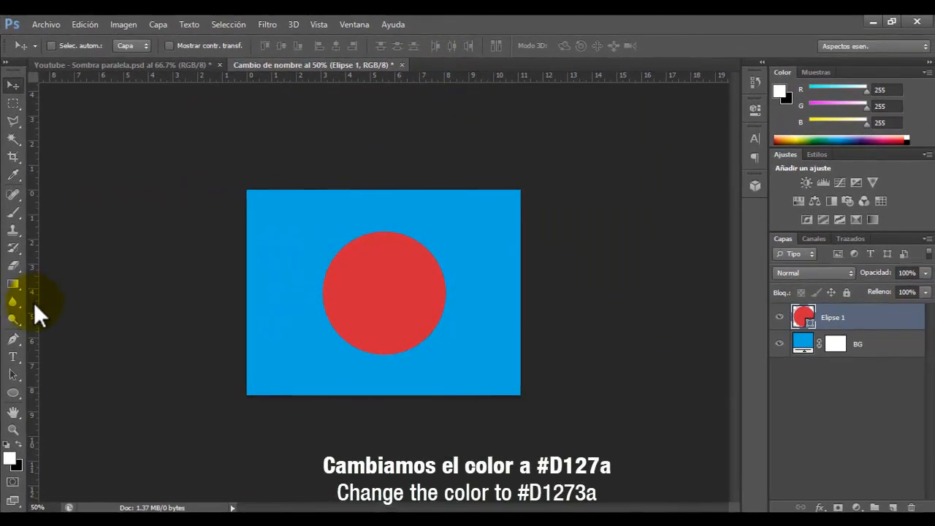
Place vertical guides on the red circle's edges, centre and both quarter points, plus one midway between the right quarter point and right edge.
left_click_drag(33, 303, 325, 356)
left_click_drag(32, 291, 448, 311)
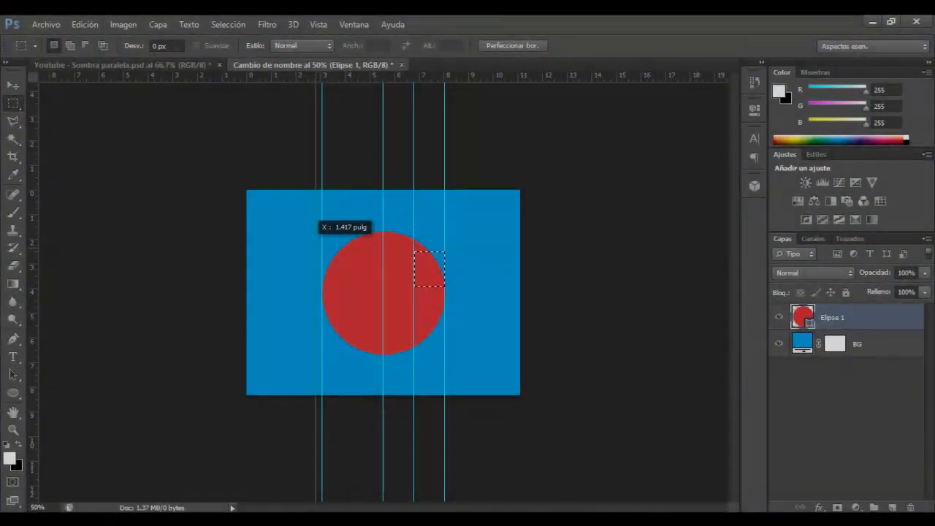
left_click_drag(315, 245, 429, 278)
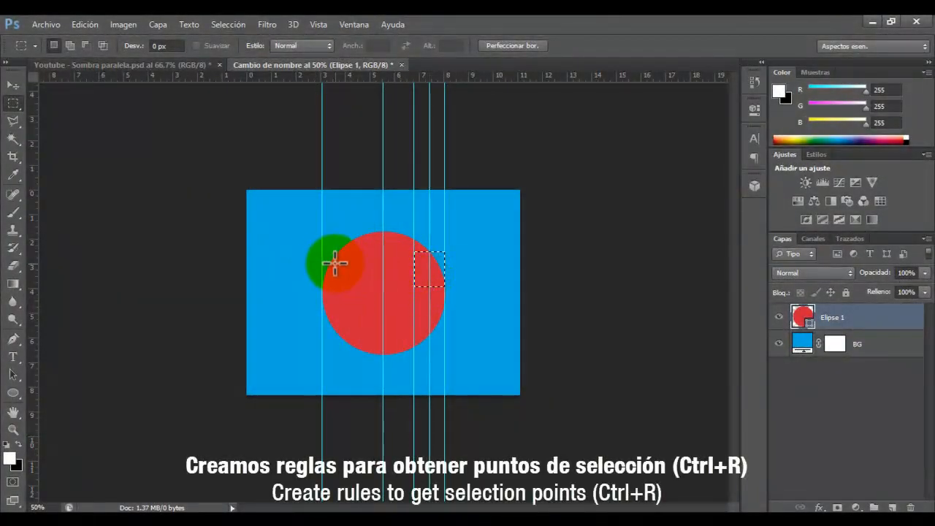
left_click_drag(325, 259, 383, 321)
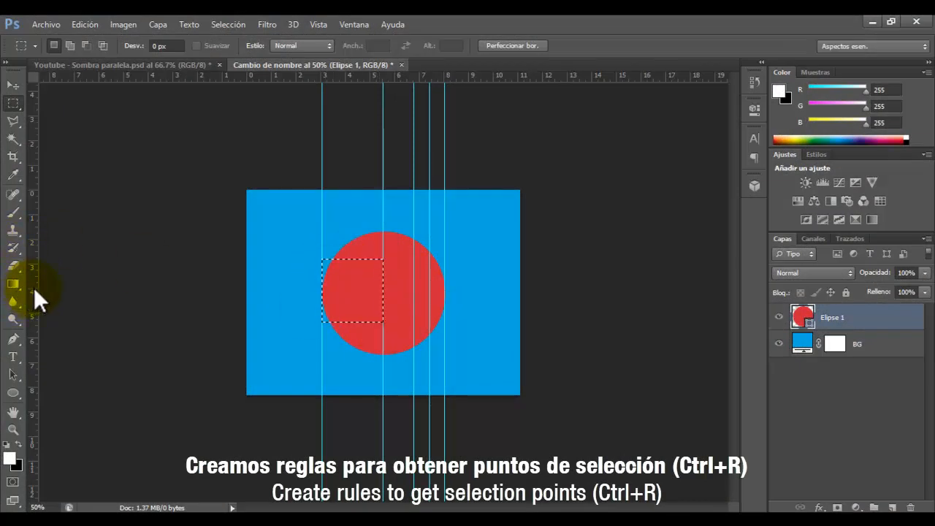
left_click_drag(56, 288, 353, 348)
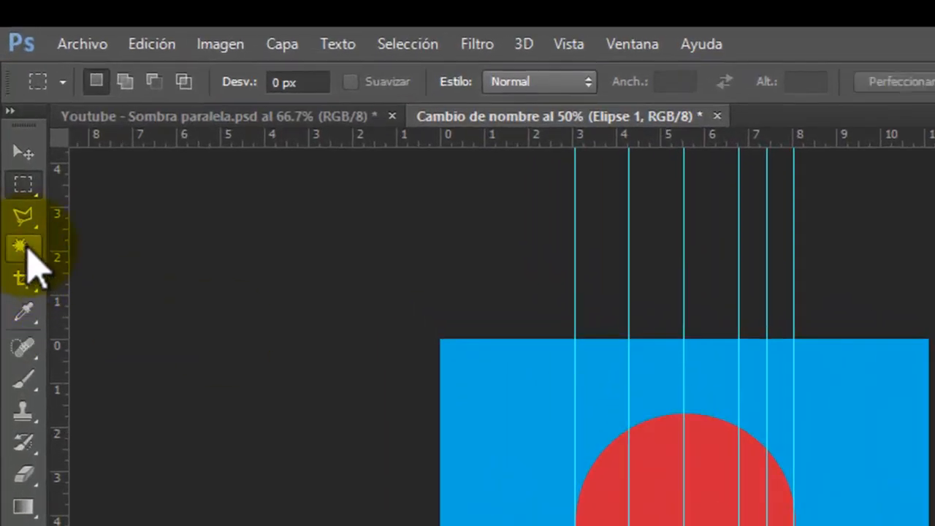
Outline the diagonal shadow area with the Polygonal Lasso, from the circle's upper-right and lower-left edges out past the canvas's lower-right corner.
left_click(24, 216)
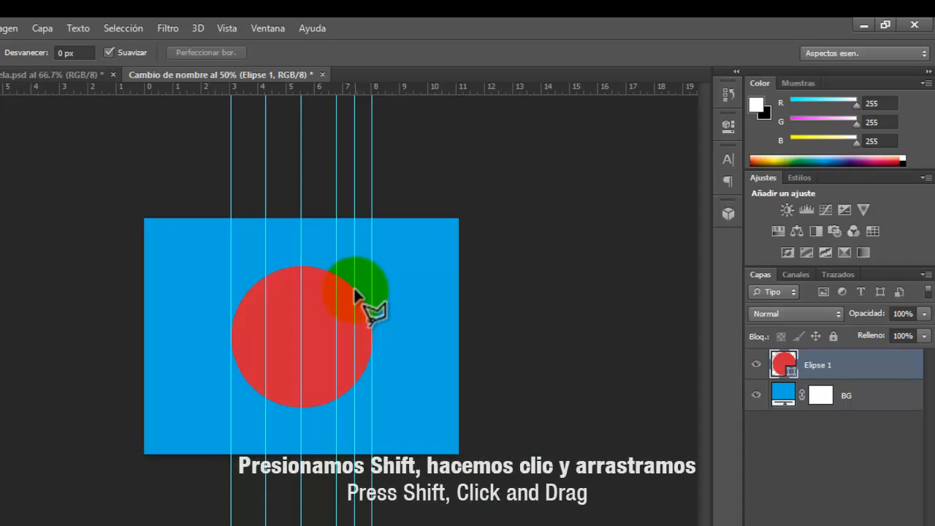
mouse_move(369, 303)
left_mouse_down()
mouse_move(612, 506)
mouse_move(470, 428)
mouse_move(512, 430)
mouse_move(568, 504)
mouse_move(450, 467)
mouse_move(468, 464)
left_mouse_up()
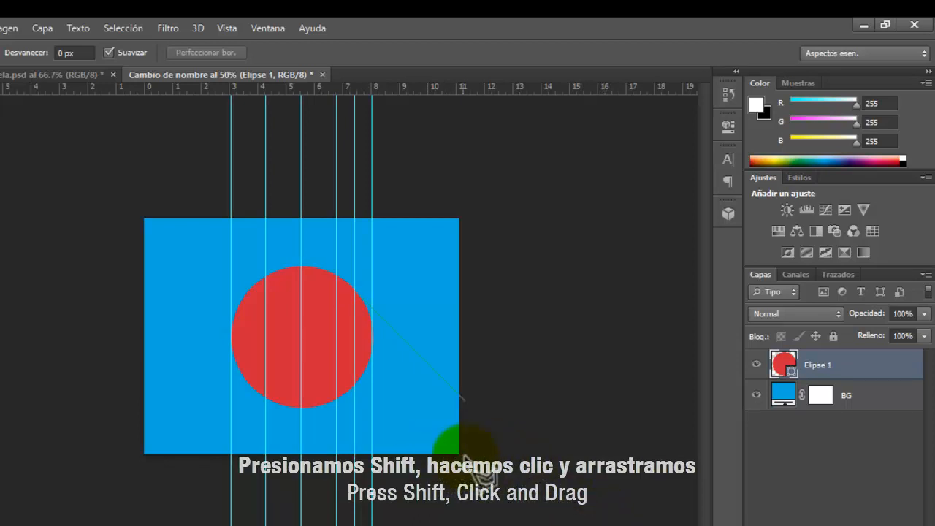
left_click(523, 463)
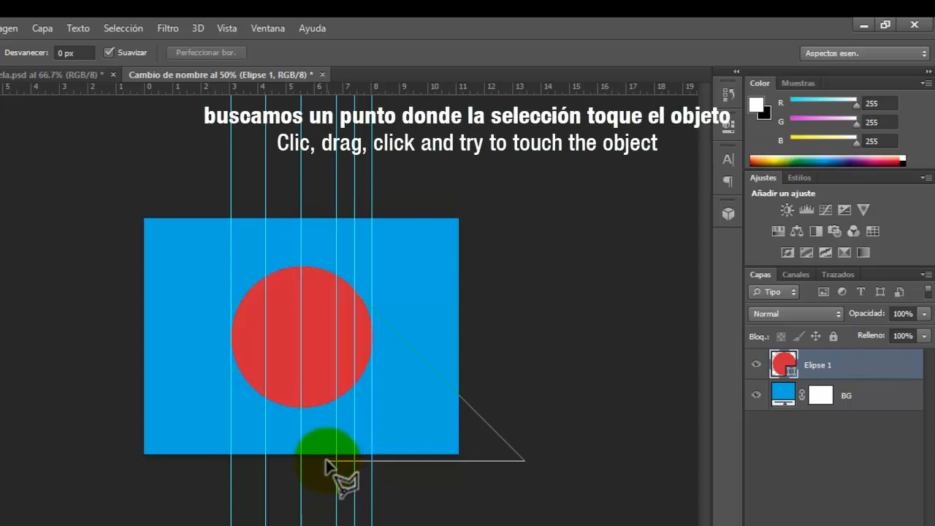
left_click(325, 461)
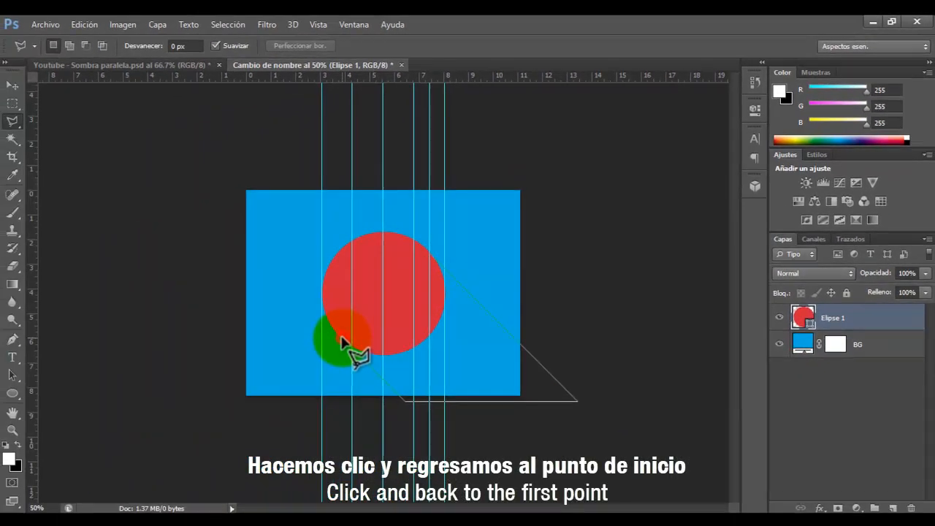
left_click(342, 338)
left_click(430, 257)
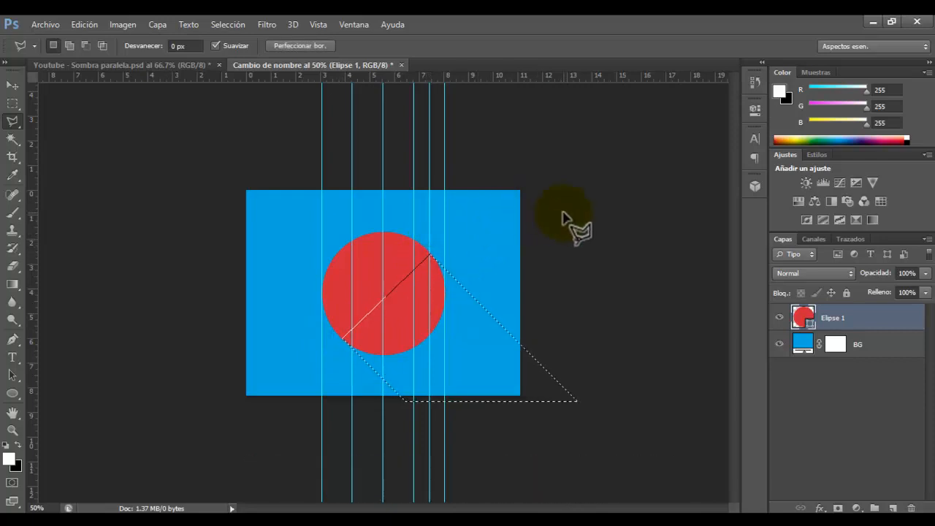
Add a gradient (Degradado) fill layer from the selection directly above the BG layer.
left_click(862, 344)
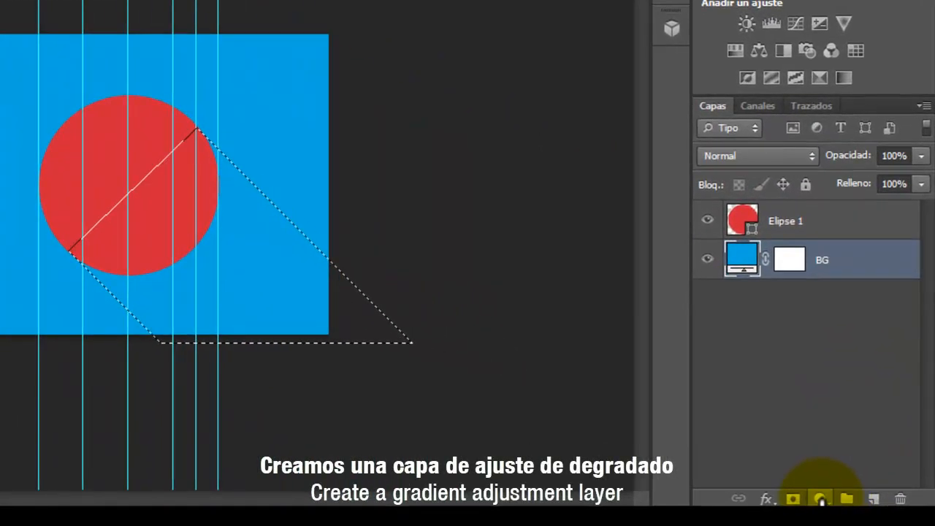
left_click(856, 508)
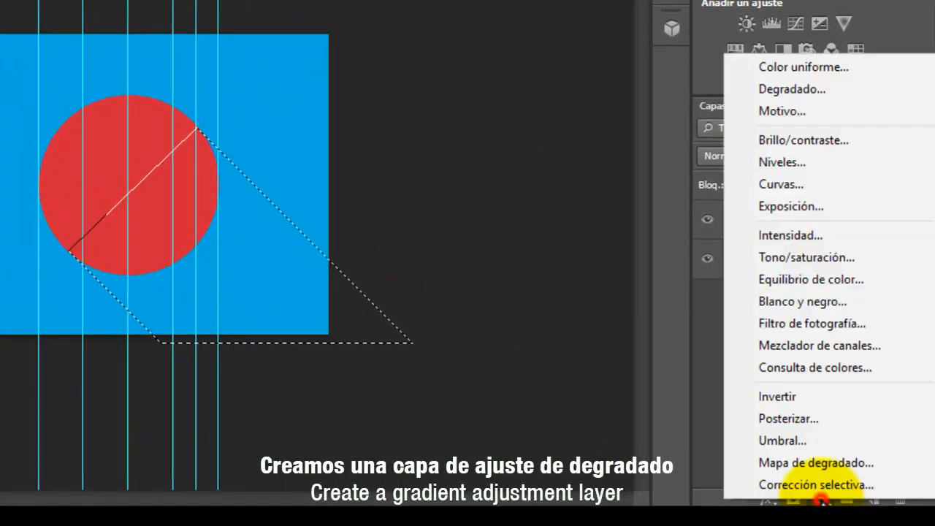
left_click(796, 90)
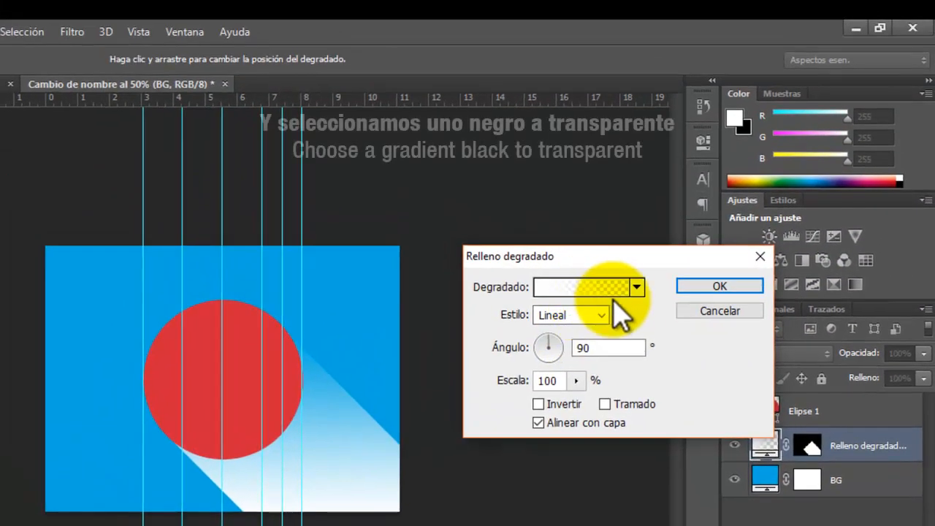
Choose the black-to-transparent gradient preset for the shadow fill.
left_click(636, 288)
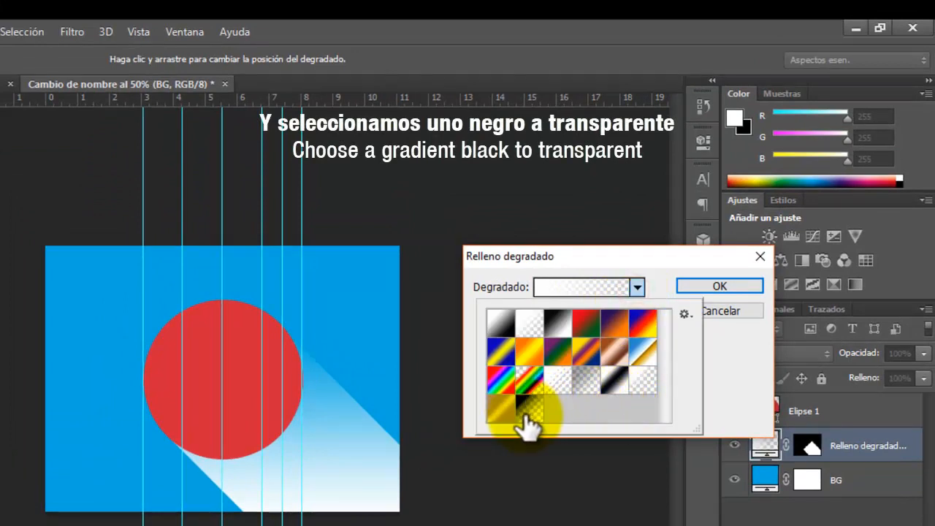
left_click(546, 271)
left_click_drag(543, 273, 504, 300)
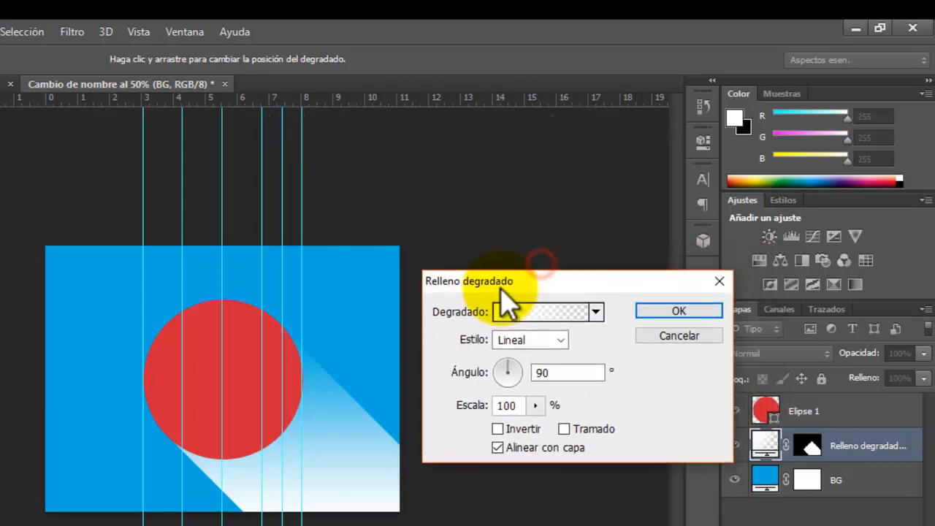
left_click(596, 313)
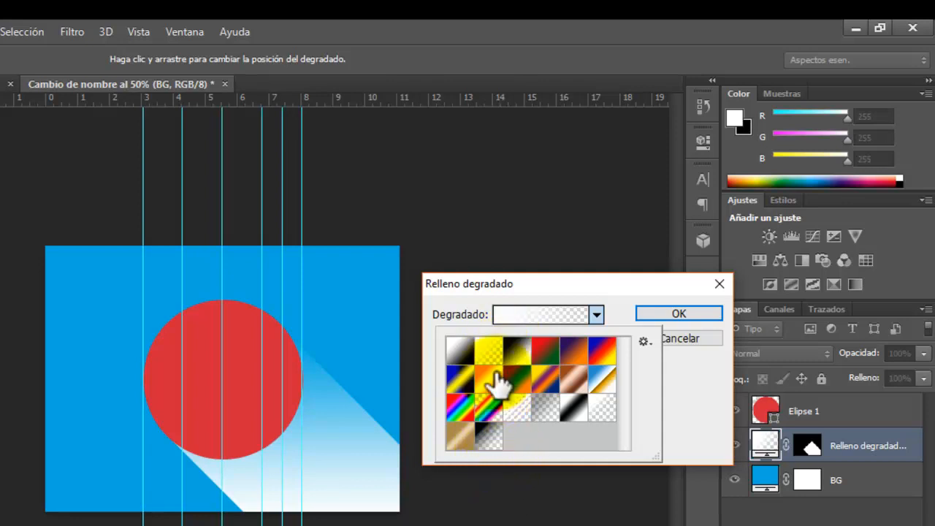
left_click(489, 436)
left_click(553, 284)
mouse_move(553, 285)
left_mouse_down()
mouse_move(530, 289)
mouse_move(546, 286)
left_mouse_up()
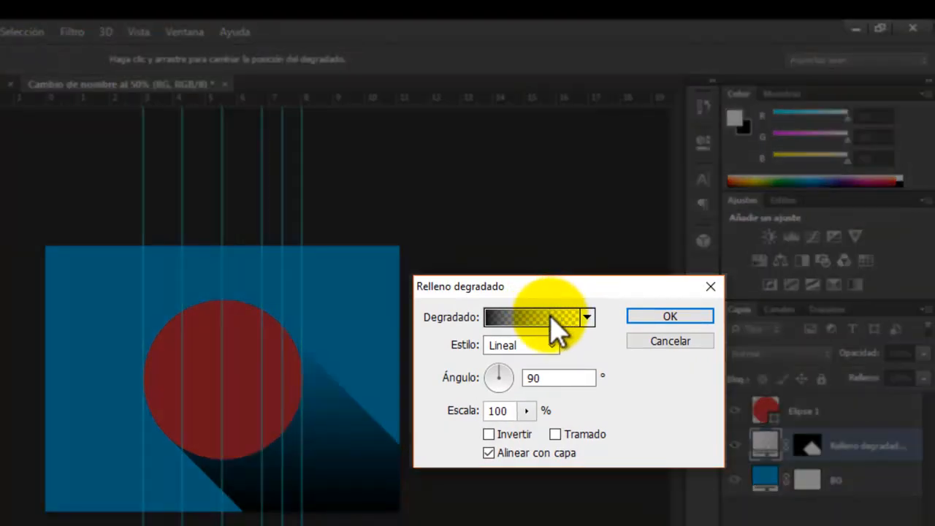
Invert the shadow gradient, set its angle to 120°, and apply the fill.
double_click(553, 377)
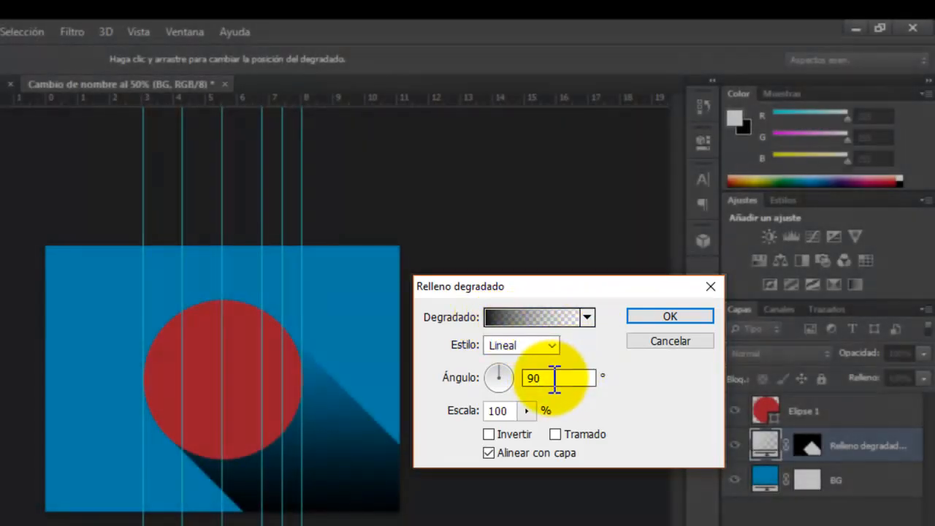
left_click(561, 374)
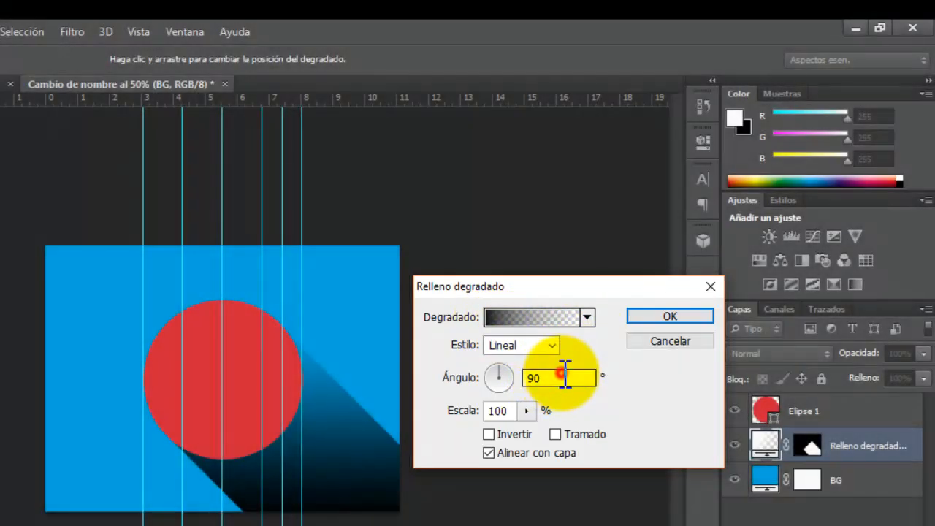
left_click(511, 437)
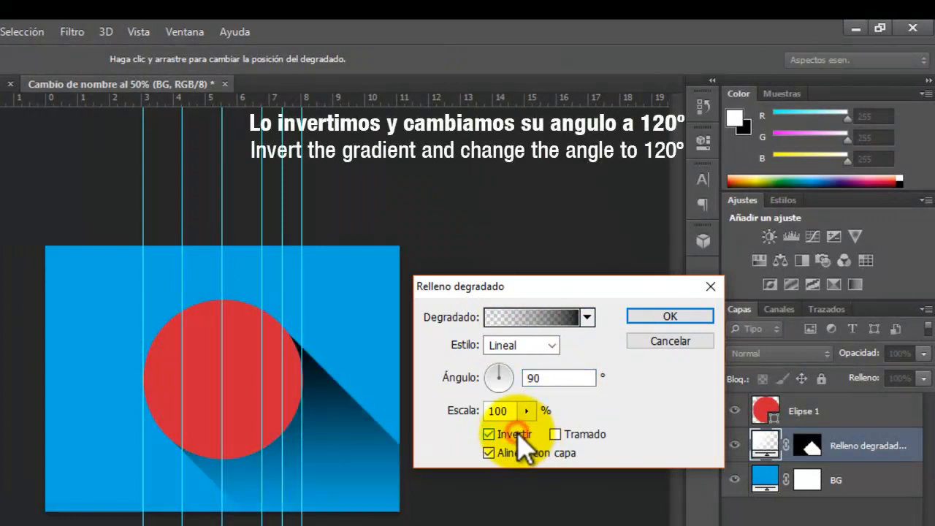
double_click(585, 378)
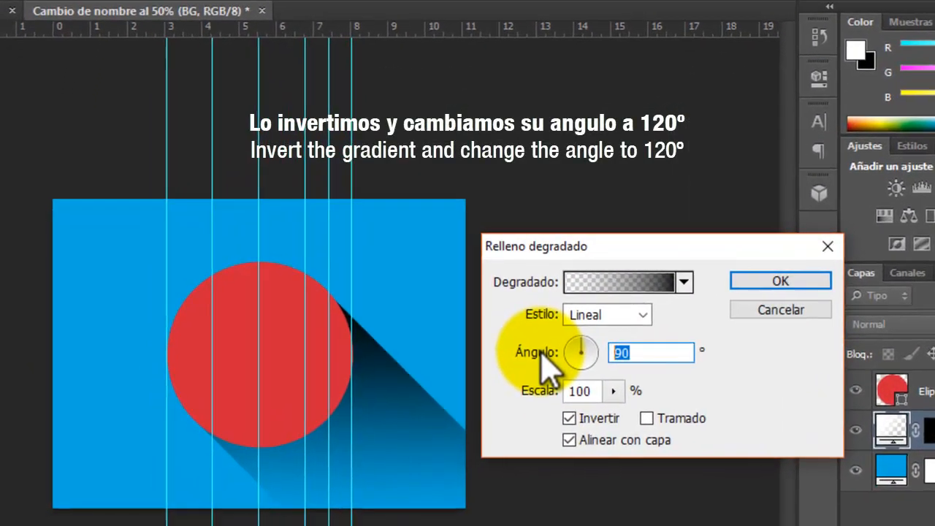
type("12")
type("0")
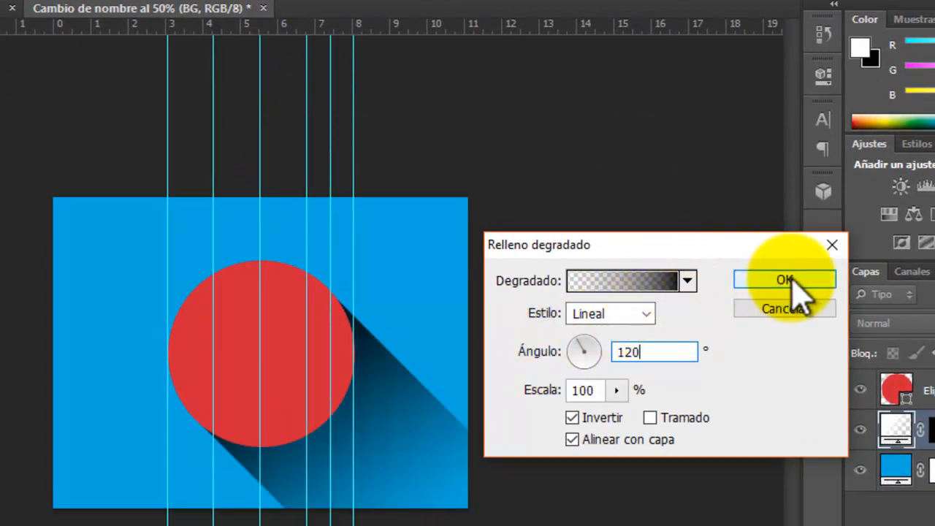
left_click(785, 280)
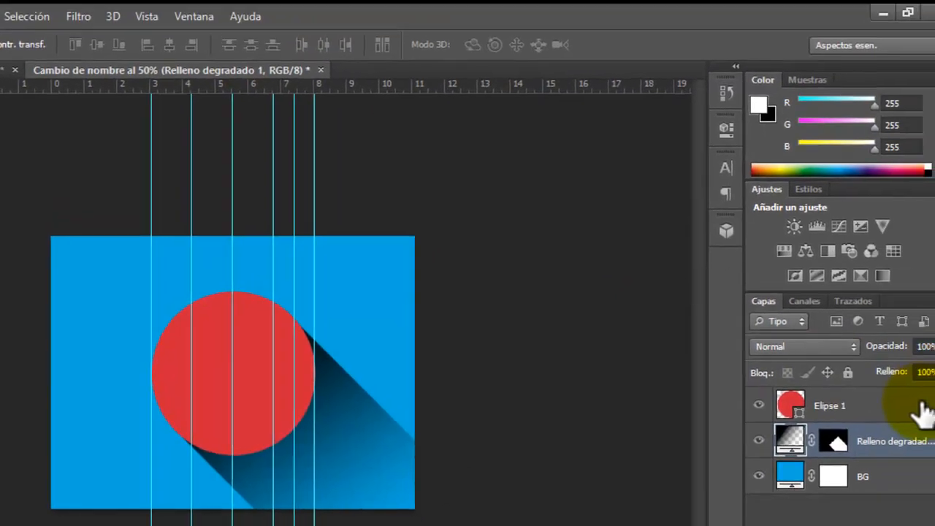
Set the gradient fill layer's blending mode to Multiplicar and its opacity to 50%.
left_click(801, 344)
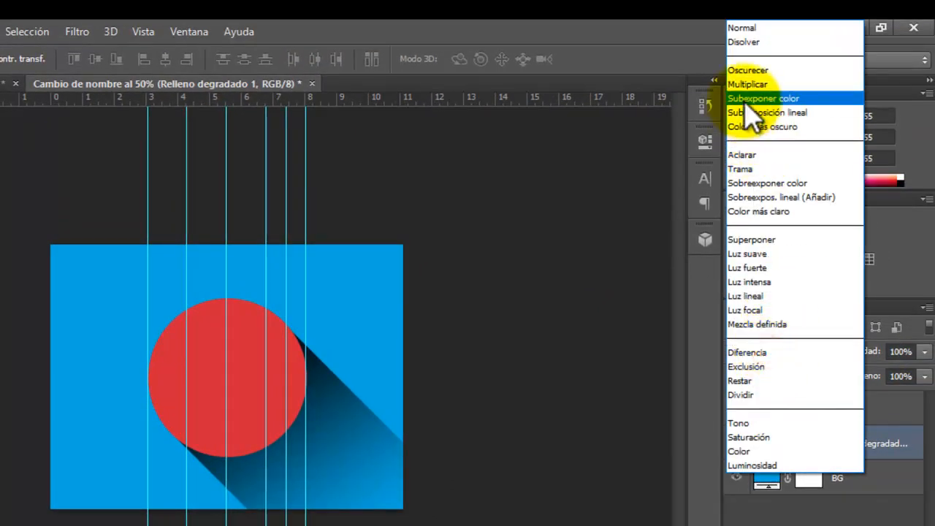
left_click(751, 85)
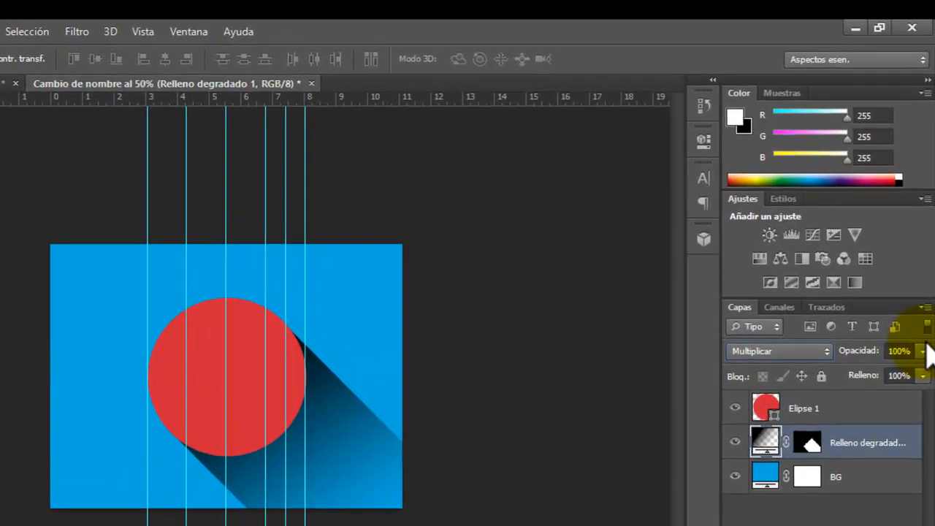
left_click(923, 352)
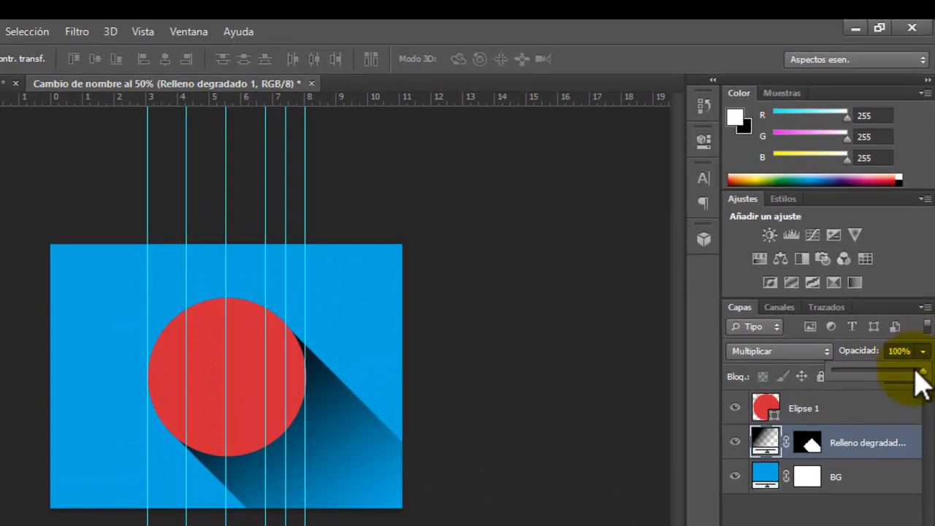
left_click_drag(917, 371, 885, 371)
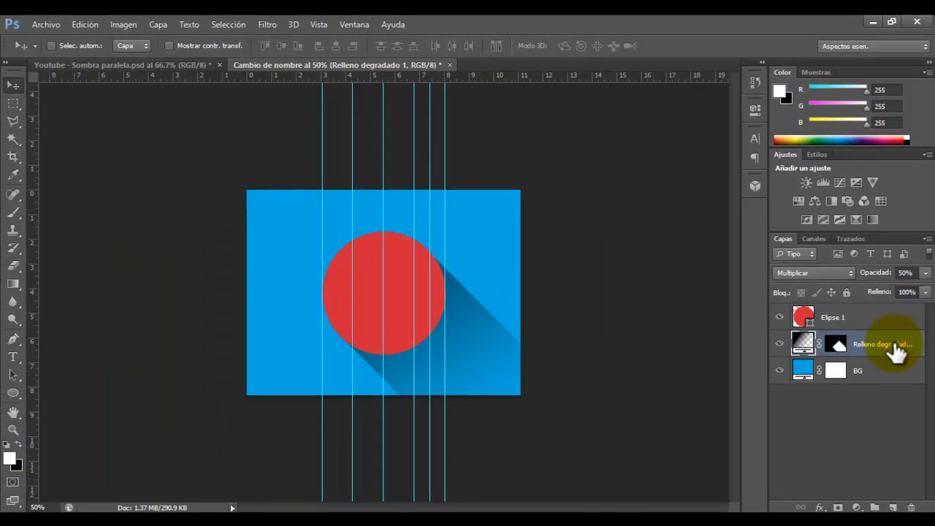
Hide the guides on the canvas.
key("ctrl+h")
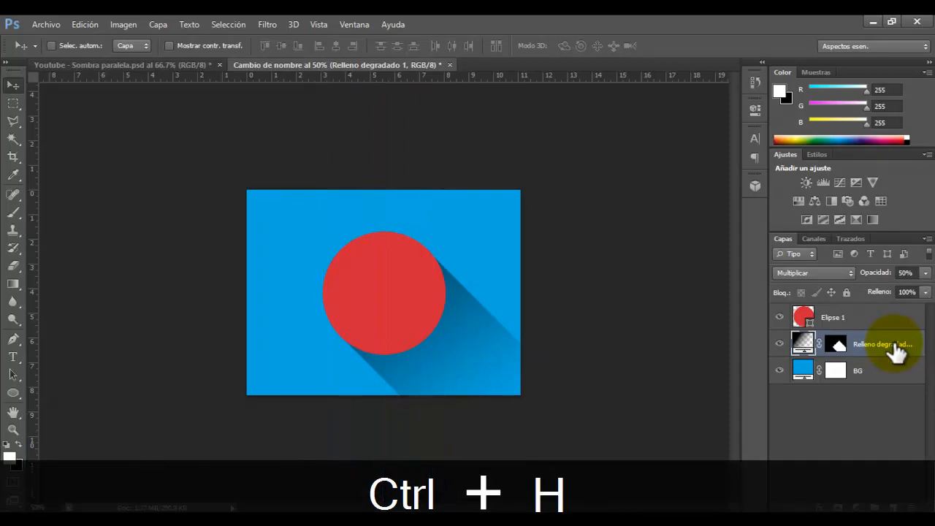